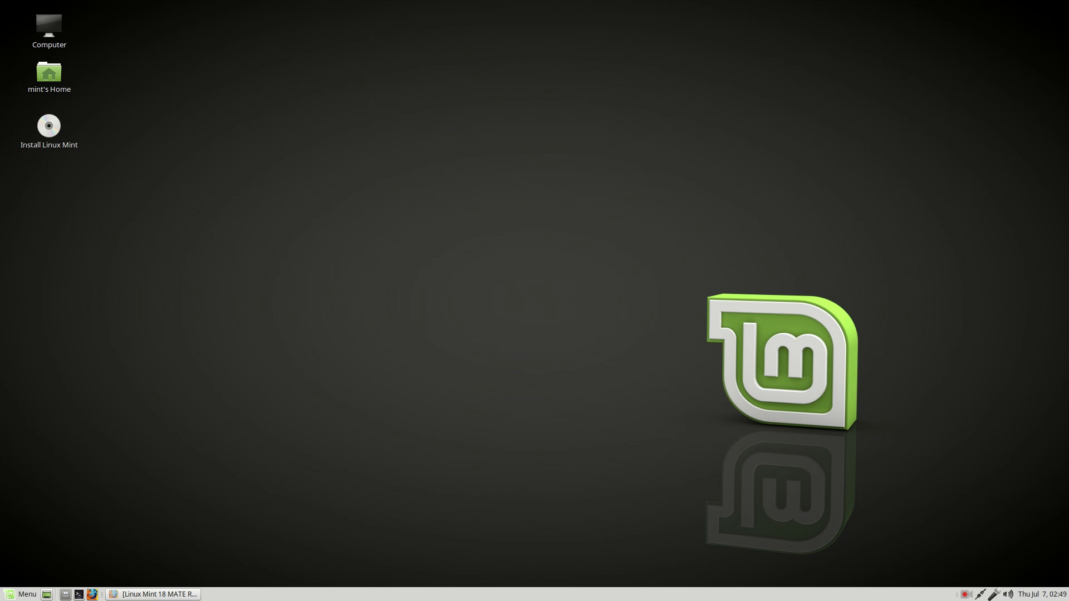
Restore the release notes and briefly highlight the regressions, AMD Catalyst and open-source drivers passages.
left_click(154, 593)
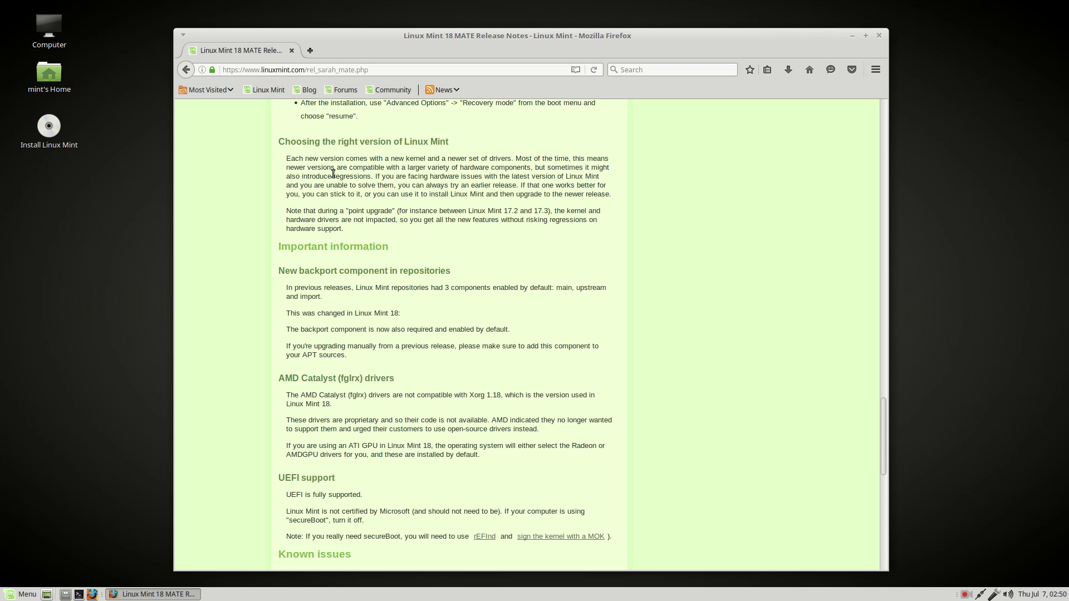
left_click_drag(341, 175, 364, 175)
left_click(514, 197)
scroll(436, 310, "down", 2)
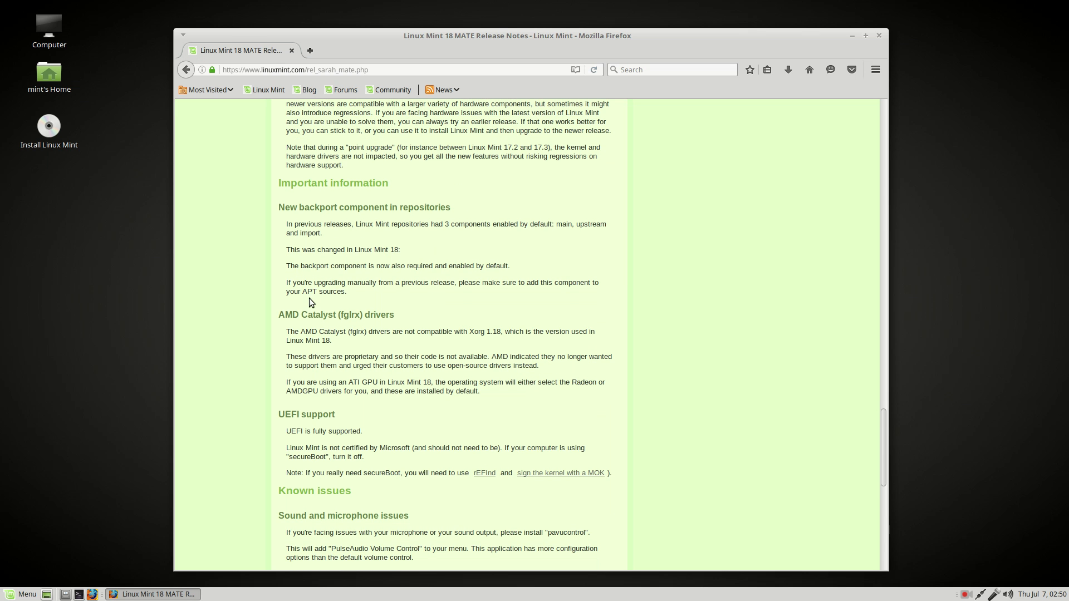
left_click_drag(278, 315, 414, 313)
left_click(414, 313)
left_click_drag(455, 366, 512, 370)
left_click(562, 368)
Minimize the release notes browser, then briefly open and close the application menu.
key("alt+F9")
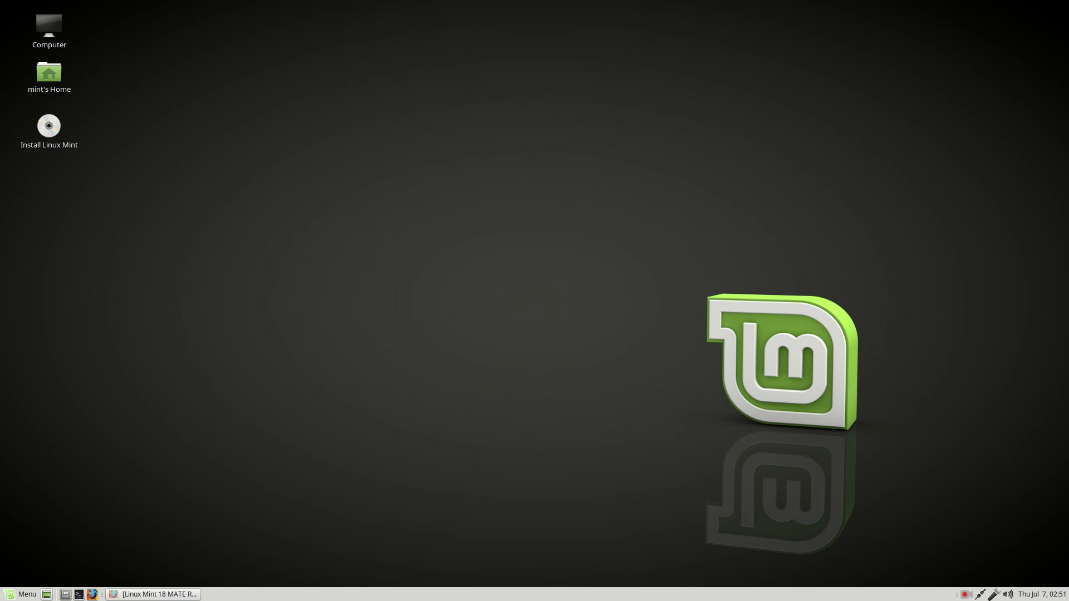
key("super")
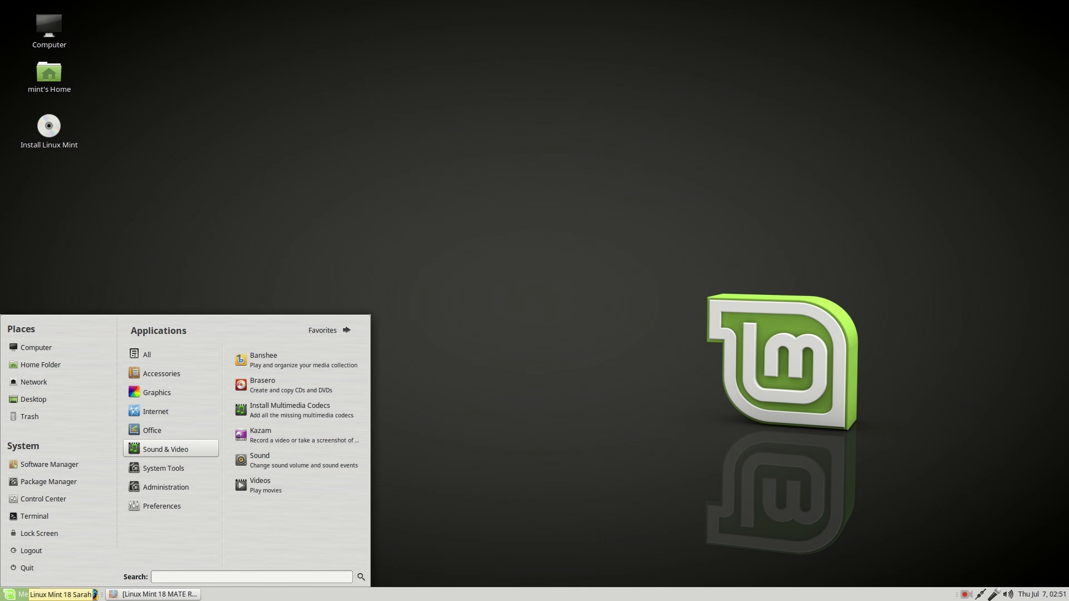
key("super")
key("super")
key("super")
key("super")
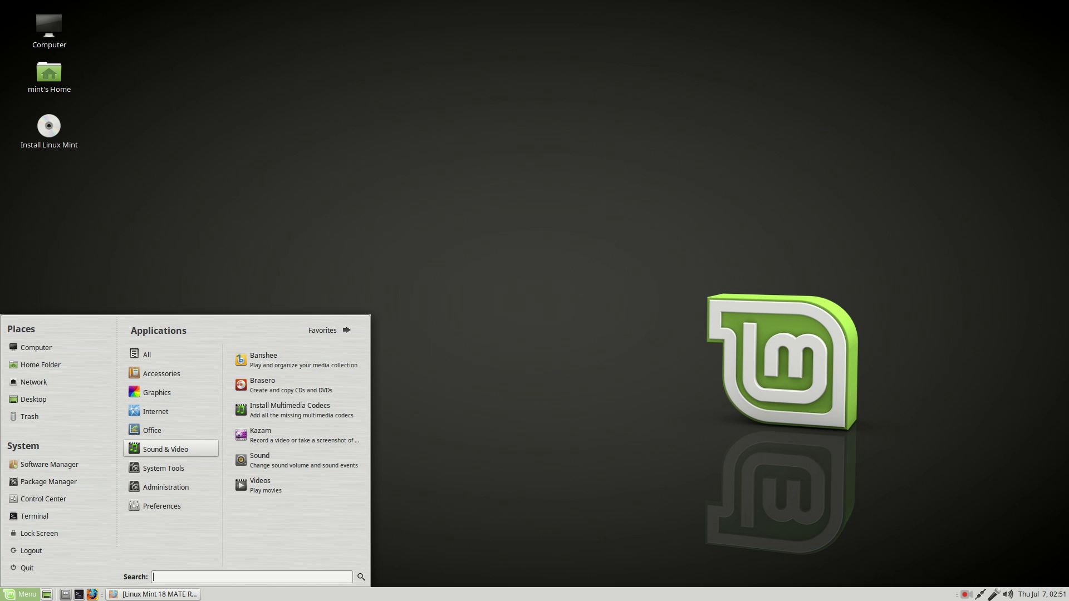
Toggle the menu between Favorites and All applications several times, ending on Favorites.
left_click(327, 330)
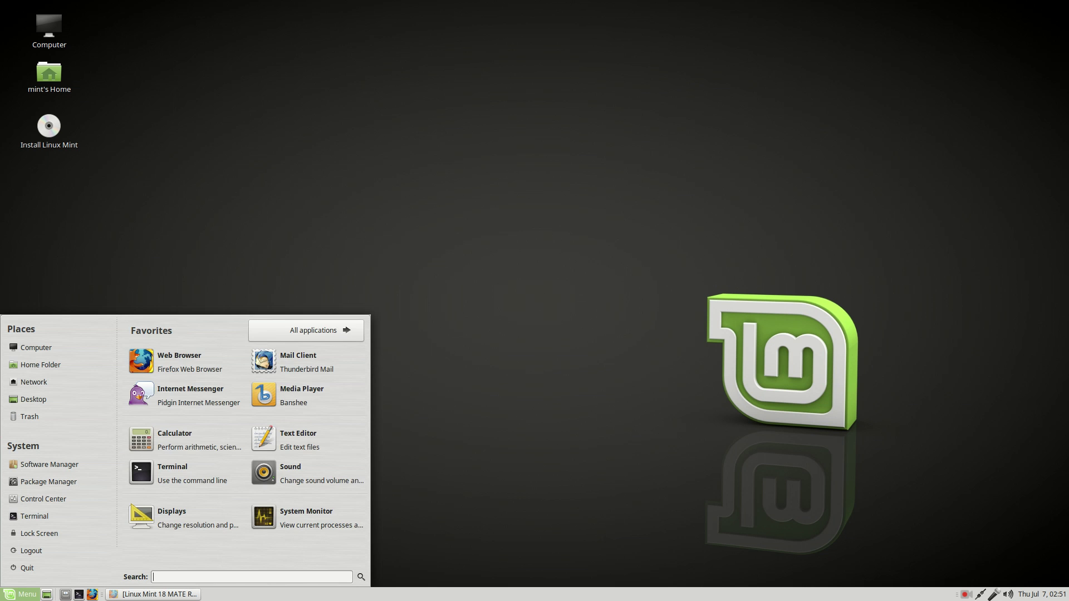
left_click(306, 330)
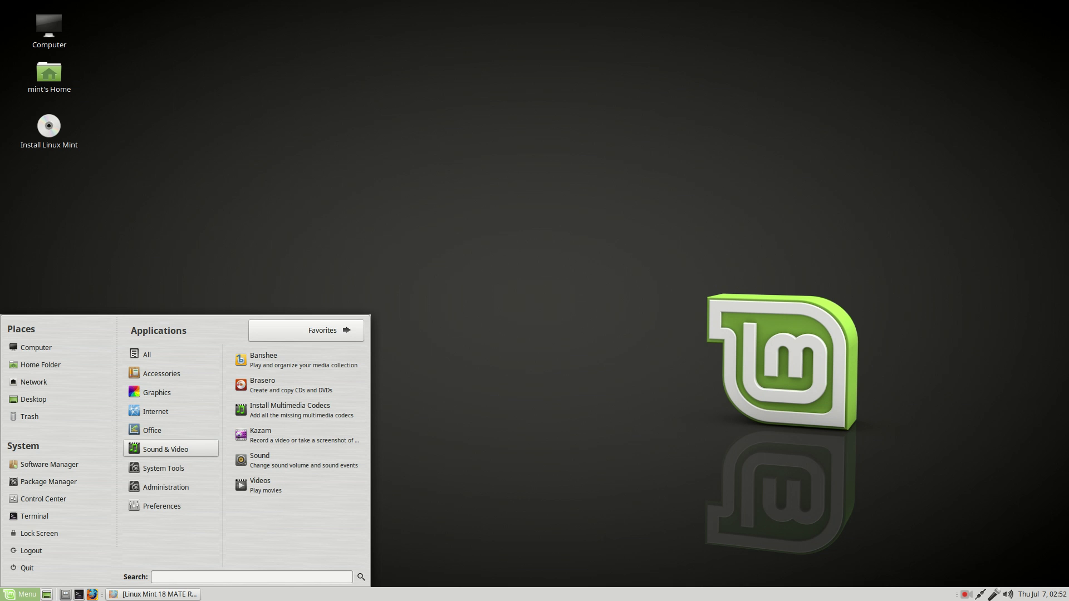
left_click(306, 330)
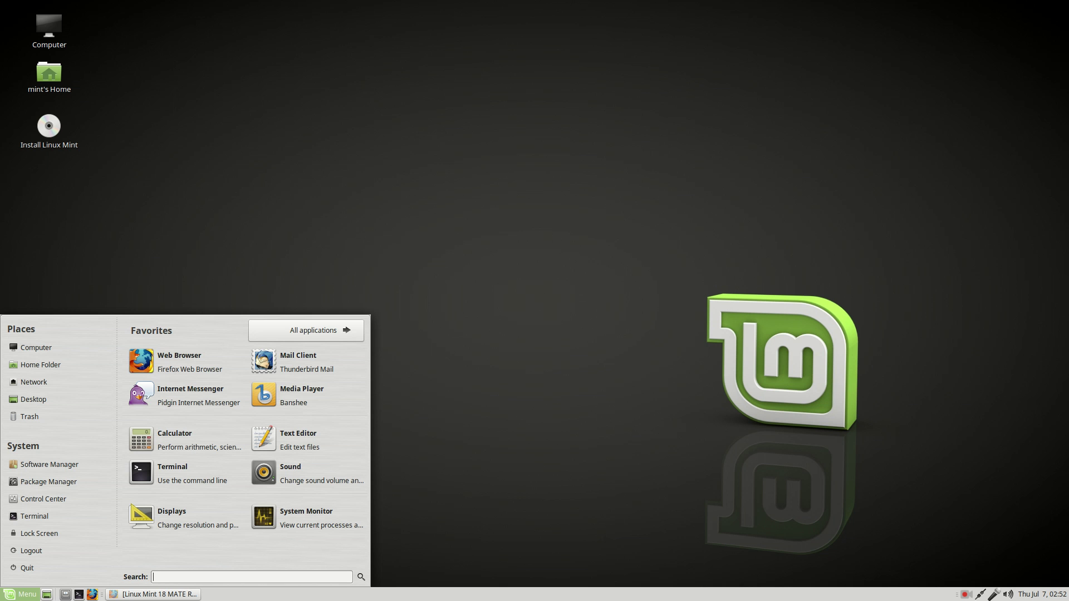
left_click(306, 329)
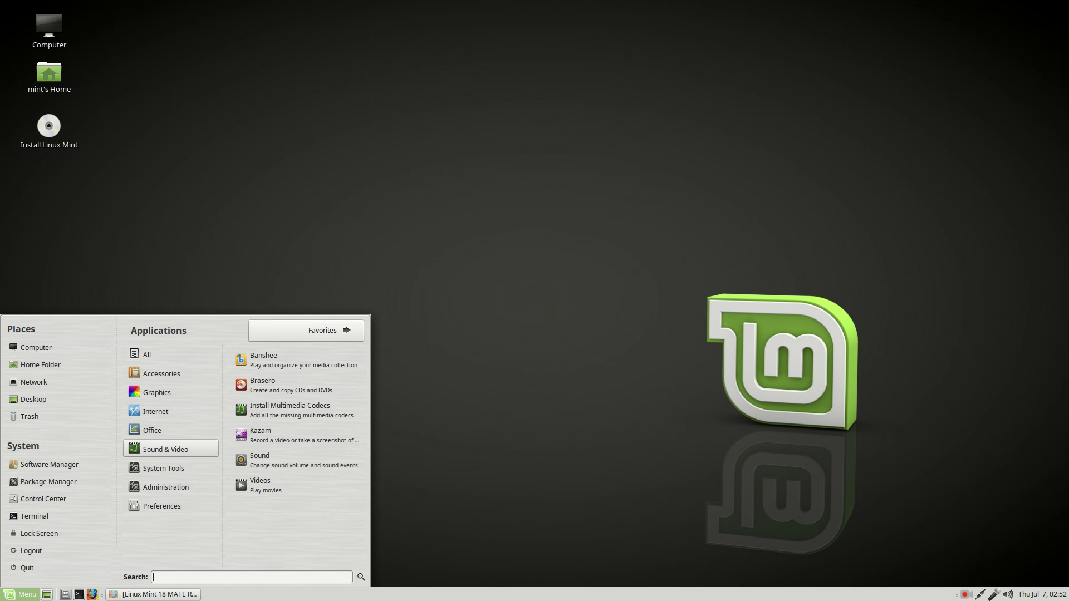
left_click(306, 329)
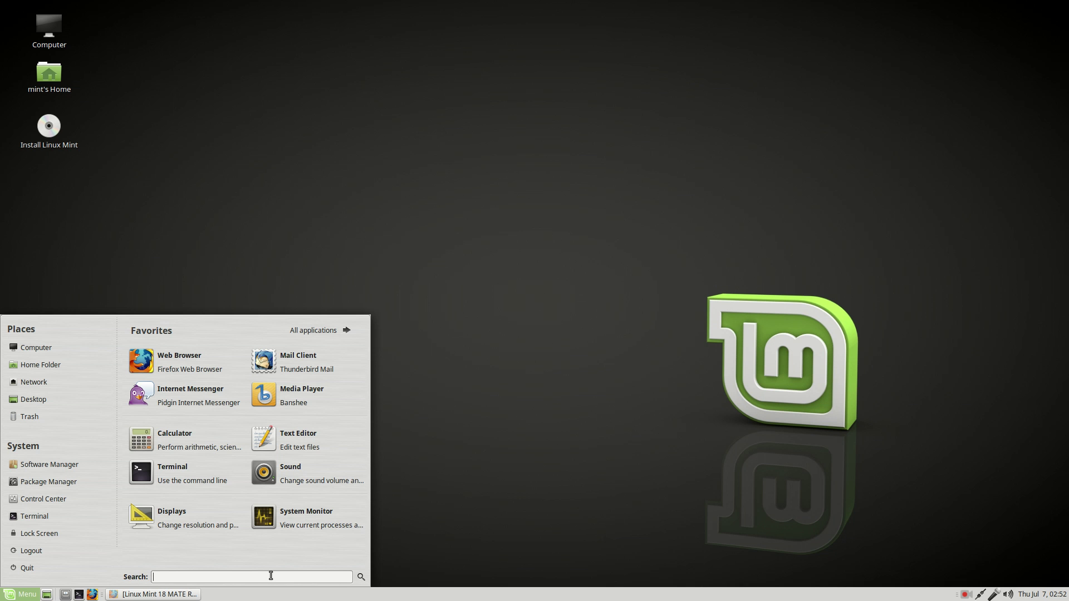
type("banshee")
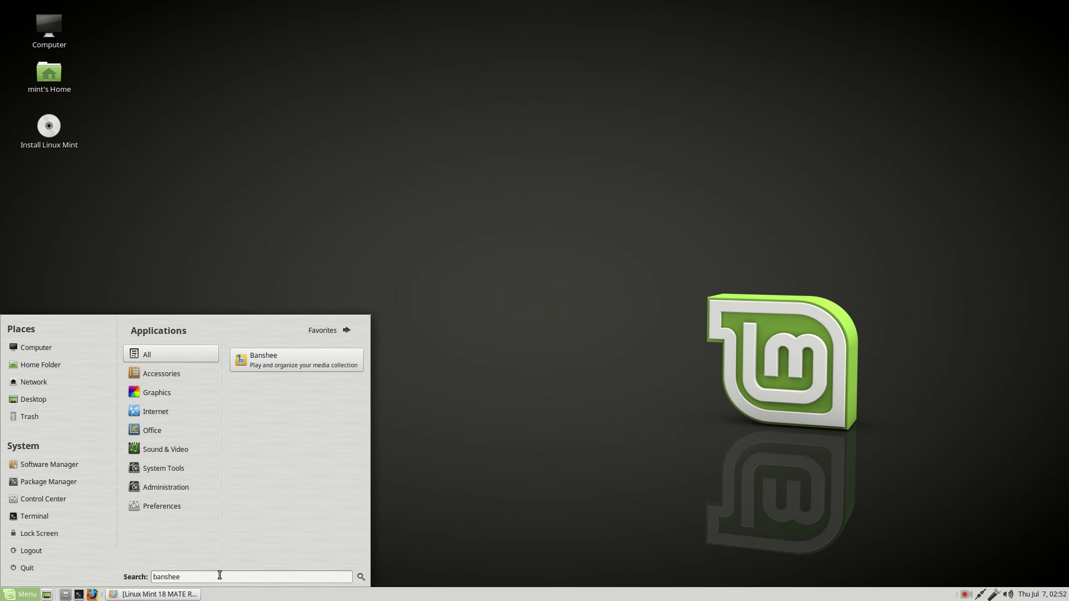
left_click(348, 211)
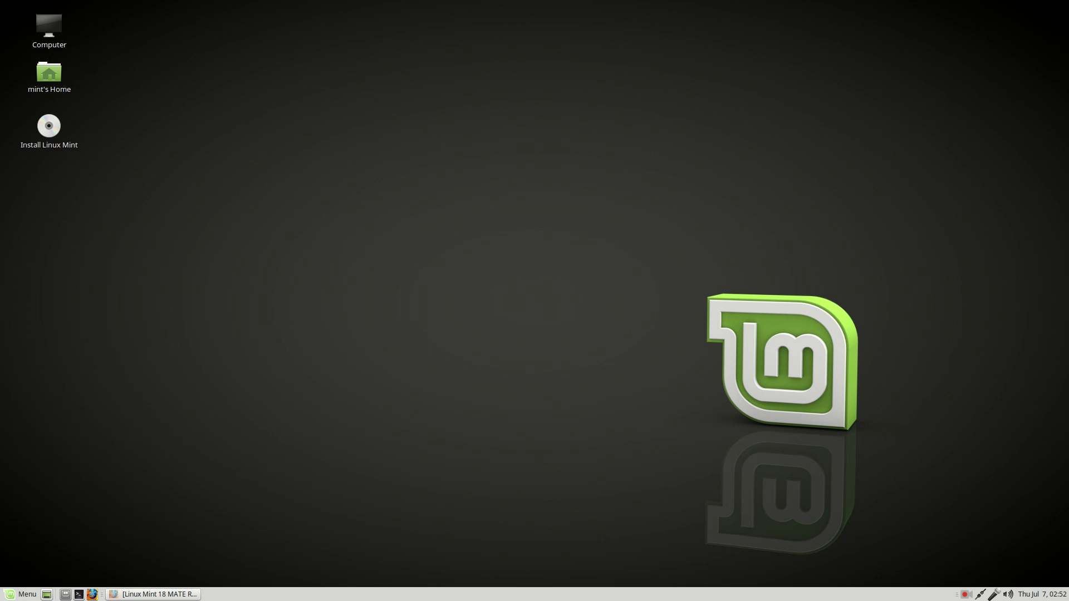
right_click(348, 211)
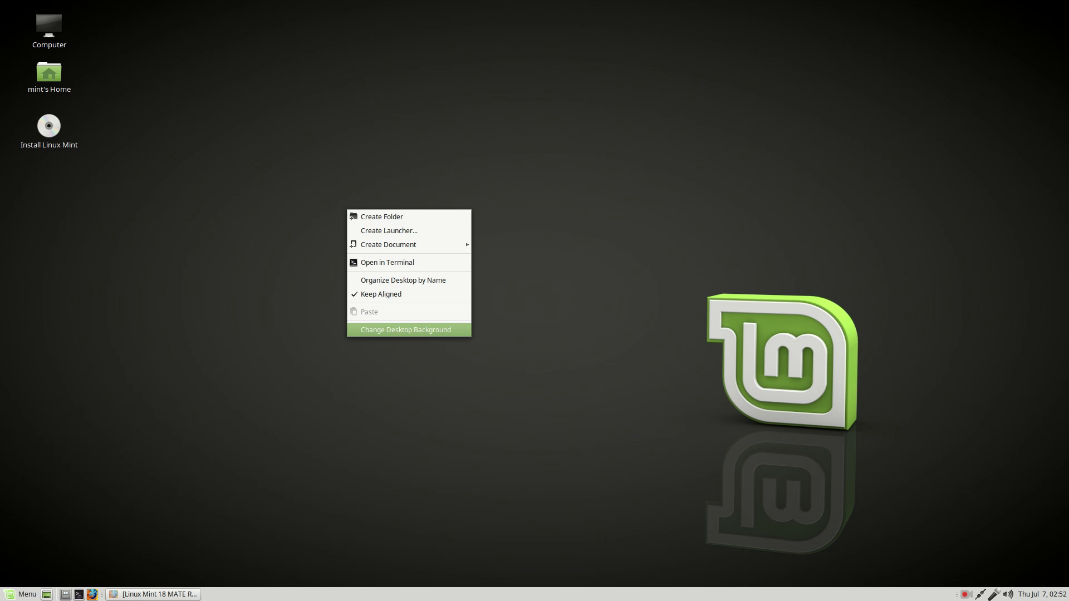
left_click(398, 330)
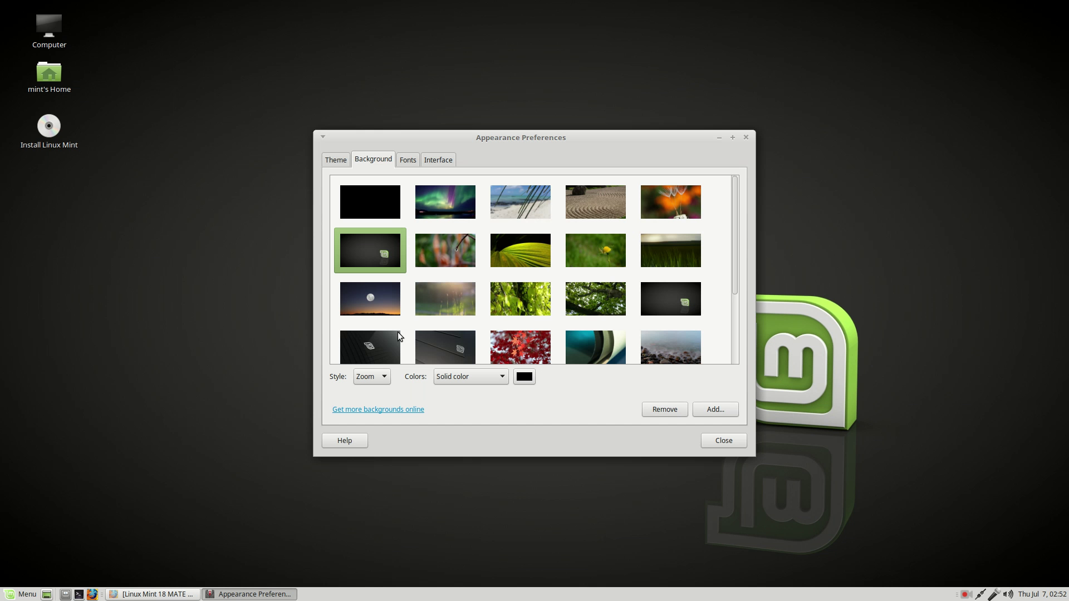
left_click(337, 161)
left_click(370, 162)
scroll(568, 269, "down", 2)
scroll(566, 266, "up", 1)
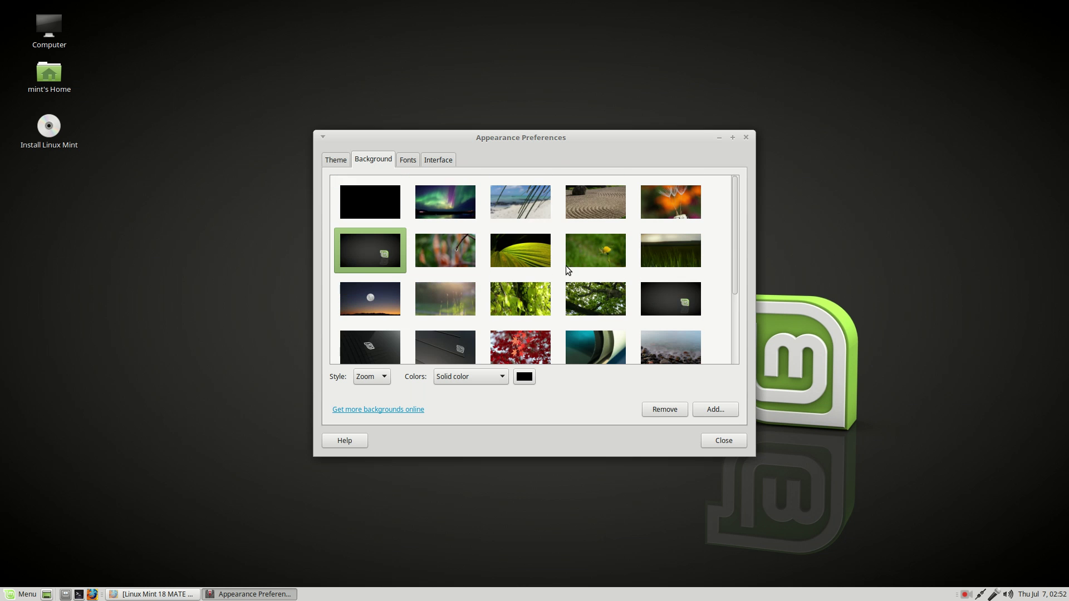
left_click(408, 161)
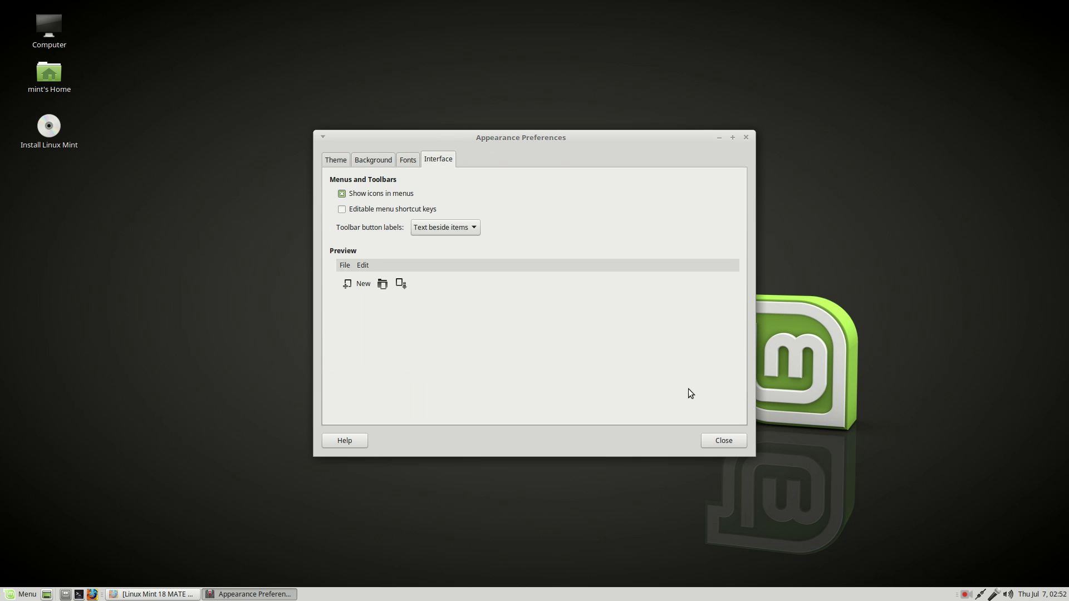
left_click(723, 442)
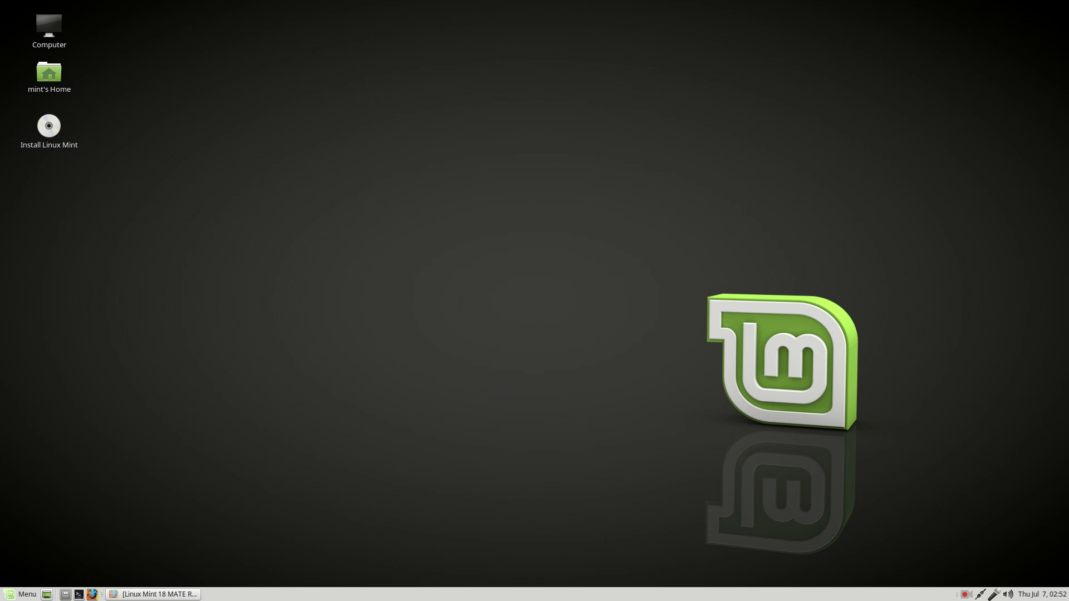
Add a Trash applet from the panel's Add to Panel list, then open and close Trash.
right_click(894, 594)
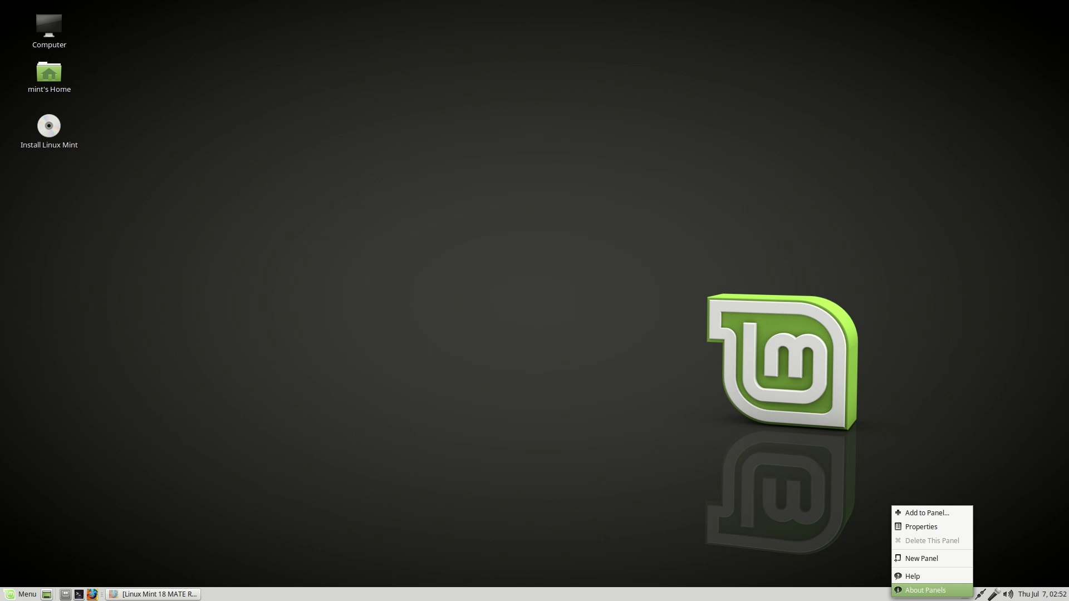
key("Up")
key("Up")
key("Up")
key("Up")
key("Return")
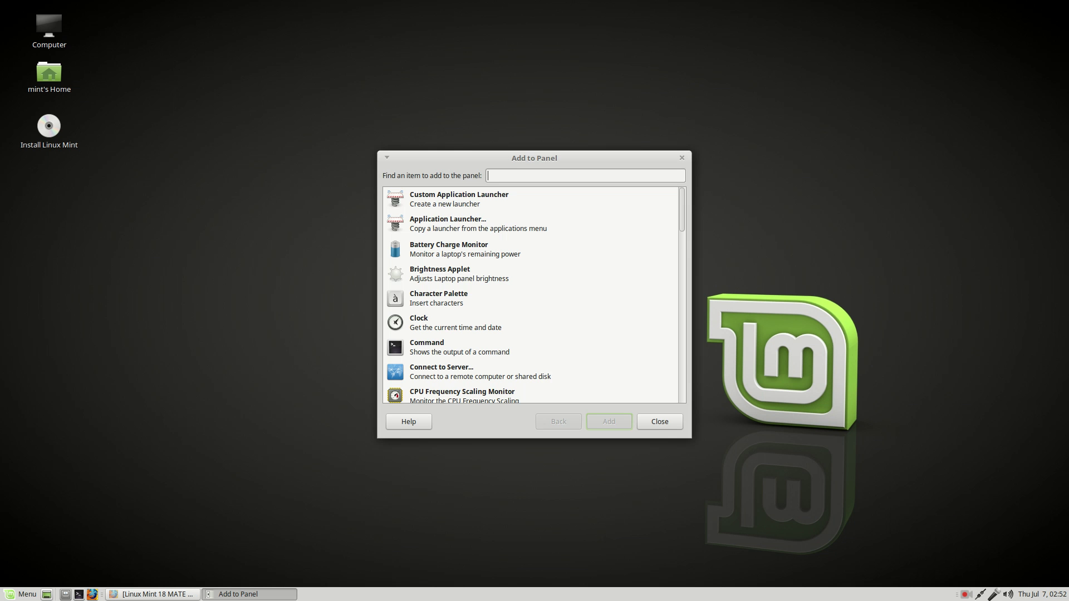
scroll(531, 296, "down", 3)
scroll(531, 295, "down", 3)
scroll(536, 295, "down", 1)
scroll(536, 295, "down", 3)
scroll(535, 295, "down", 1)
scroll(535, 296, "down", 3)
scroll(536, 297, "down", 4)
scroll(535, 296, "down", 3)
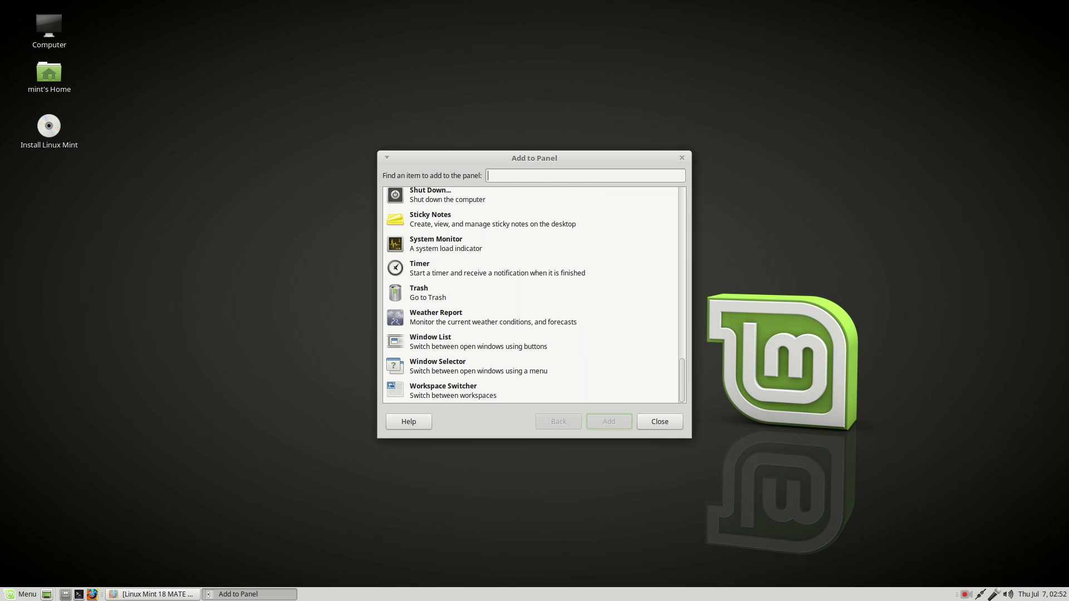
scroll(531, 295, "up", 1)
scroll(532, 295, "up", 5)
scroll(532, 295, "up", 4)
scroll(531, 295, "up", 6)
scroll(533, 295, "up", 2)
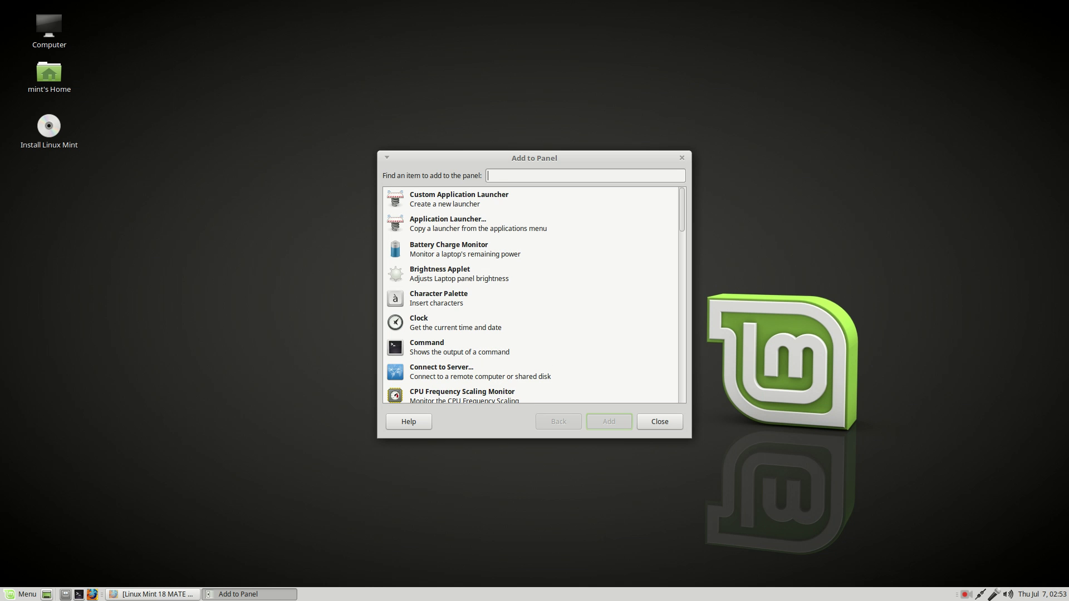
scroll(532, 295, "down", 4)
scroll(532, 294, "down", 3)
scroll(532, 295, "down", 2)
scroll(532, 295, "down", 3)
scroll(532, 294, "down", 3)
scroll(532, 295, "down", 3)
scroll(532, 295, "down", 2)
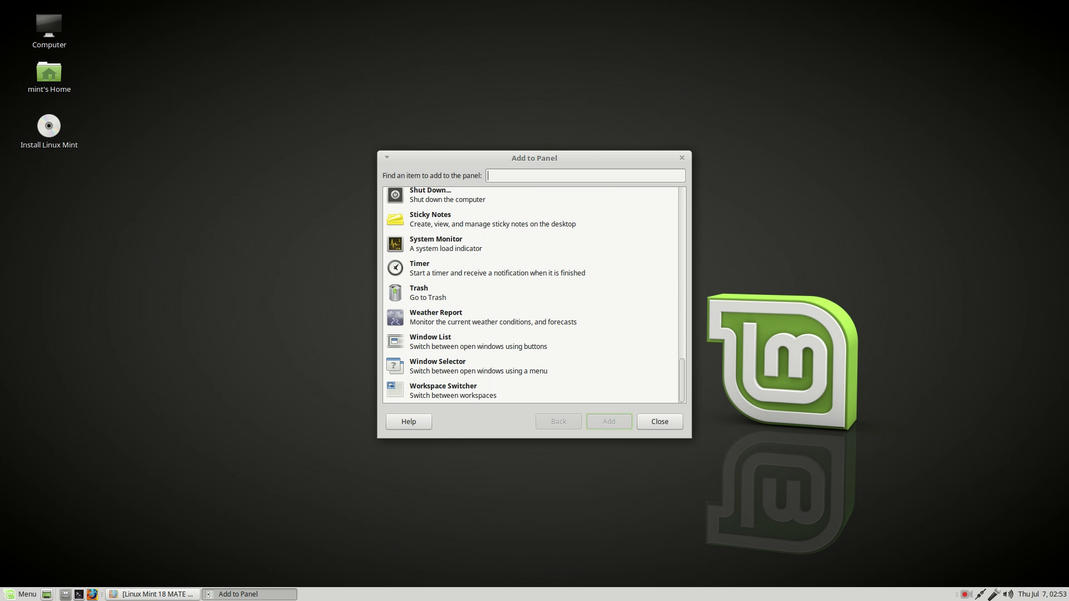
left_click(533, 295)
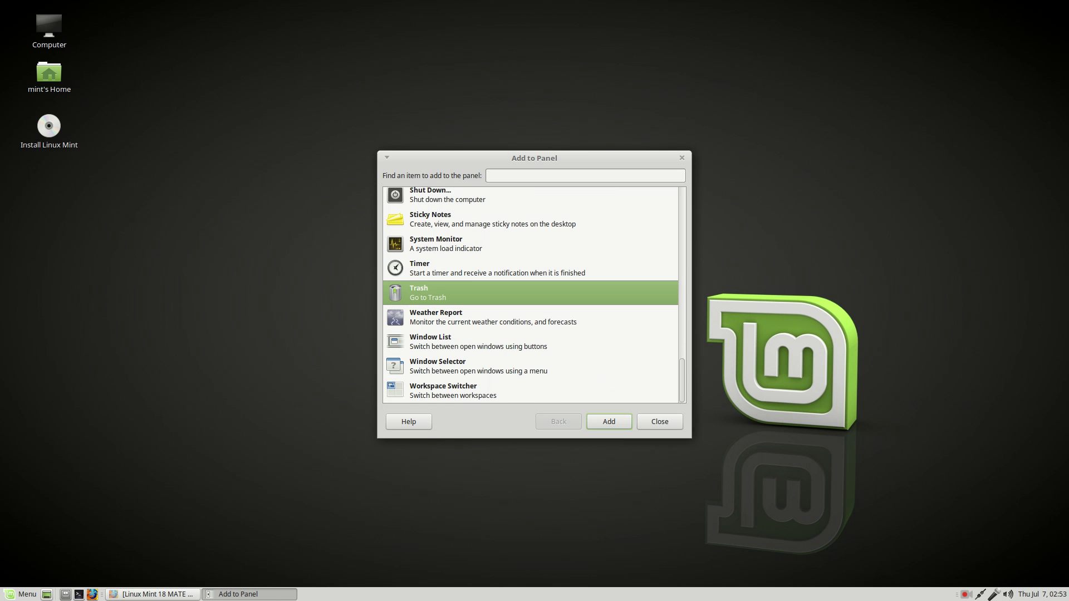
left_click(598, 419)
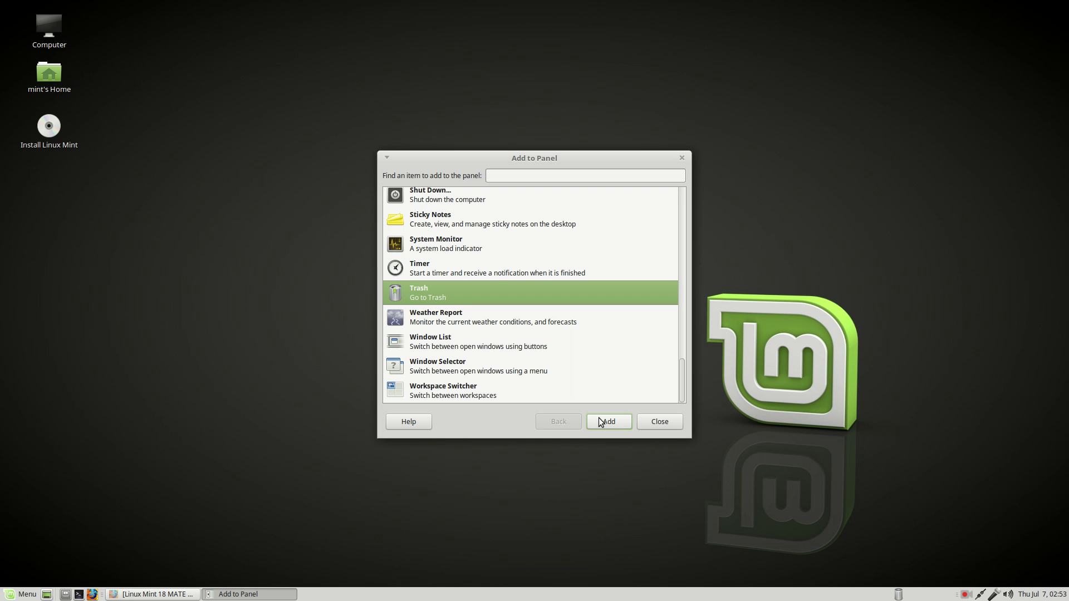
left_click(896, 595)
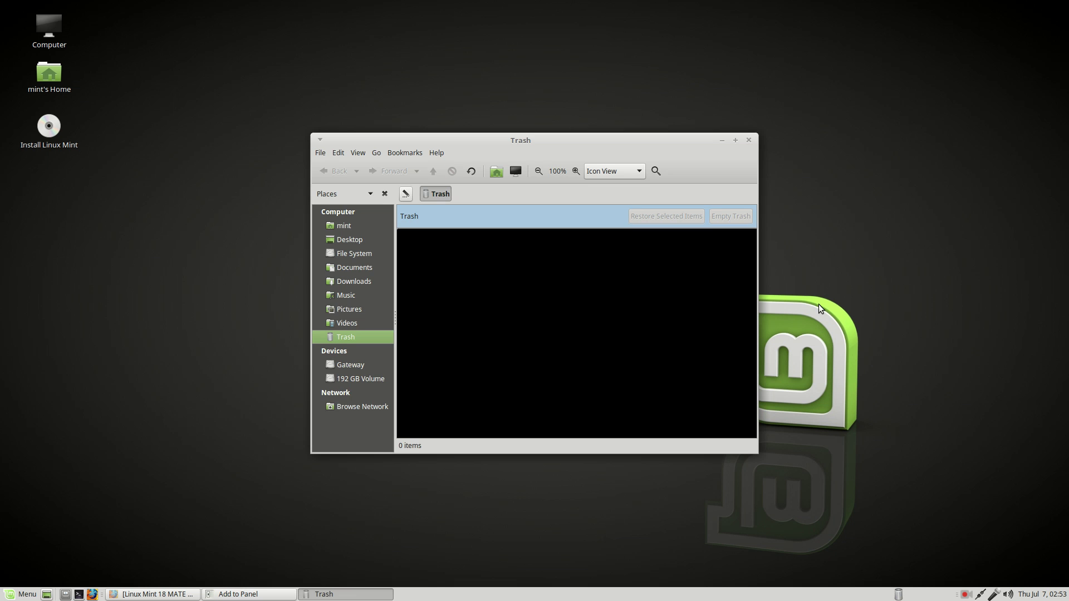
left_click(750, 140)
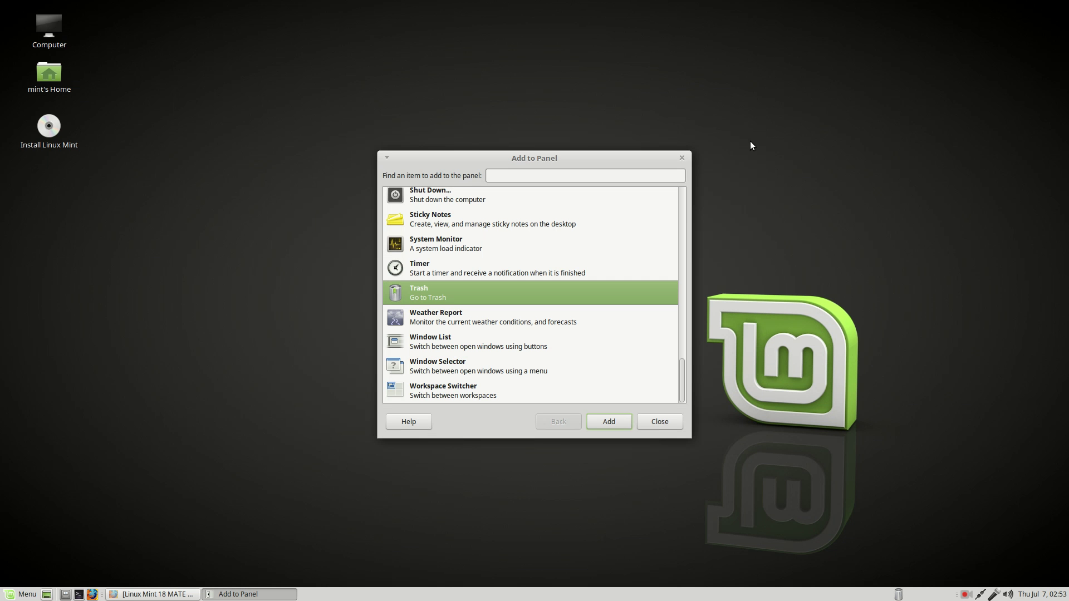
left_click(669, 421)
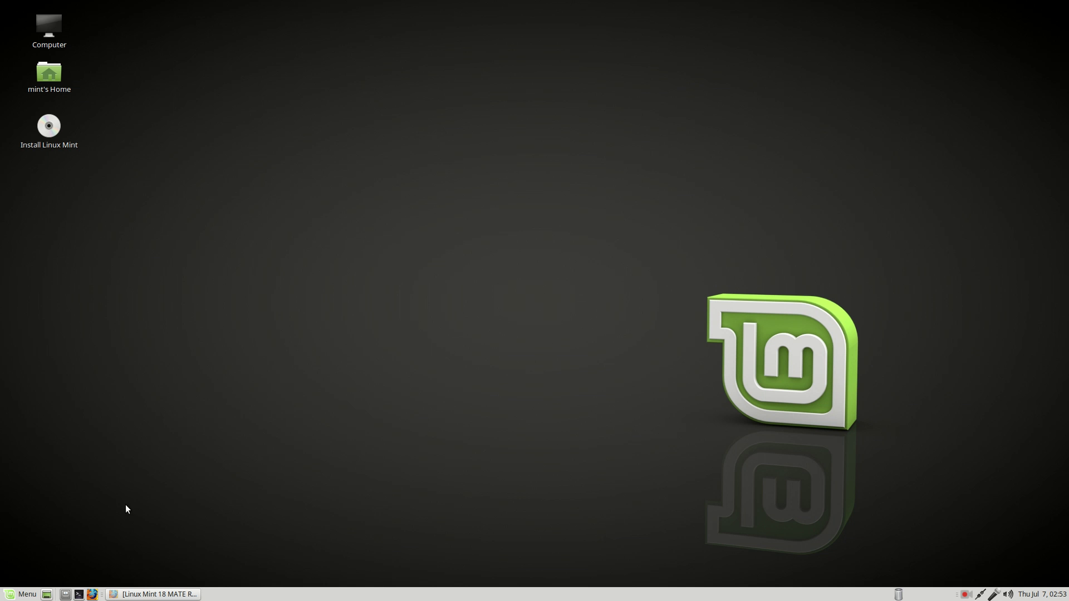
left_click(21, 596)
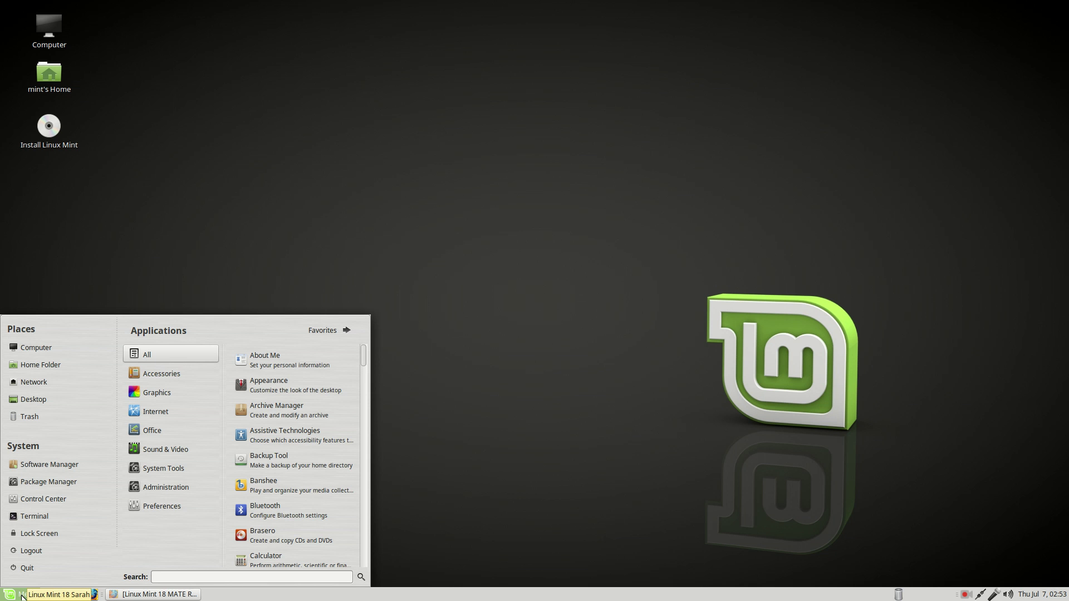
mouse_move(162, 506)
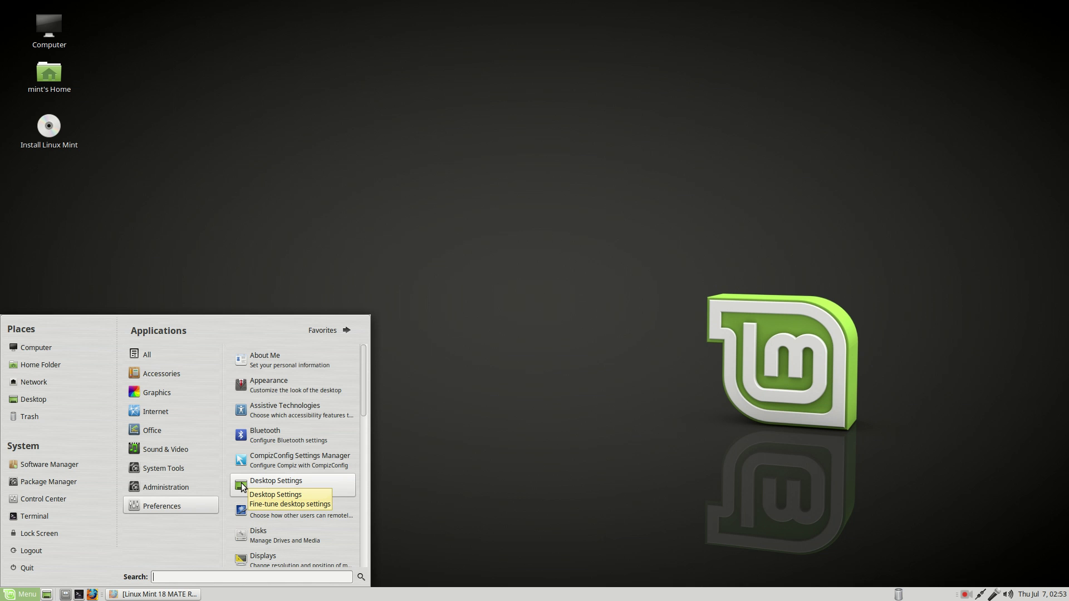
scroll(241, 487, "down", 1)
scroll(242, 488, "down", 1)
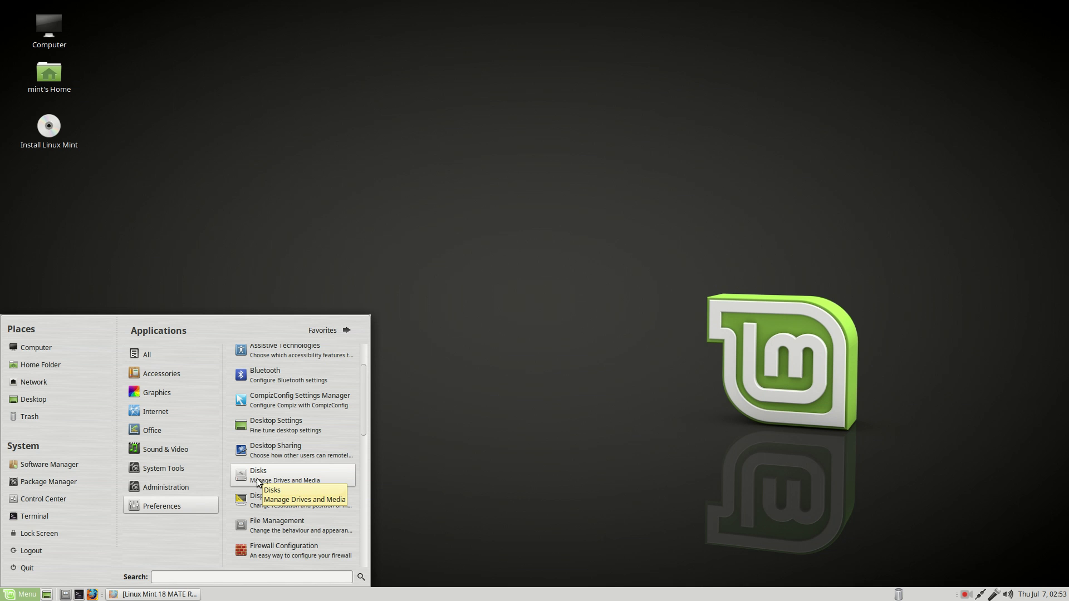
left_click(317, 168)
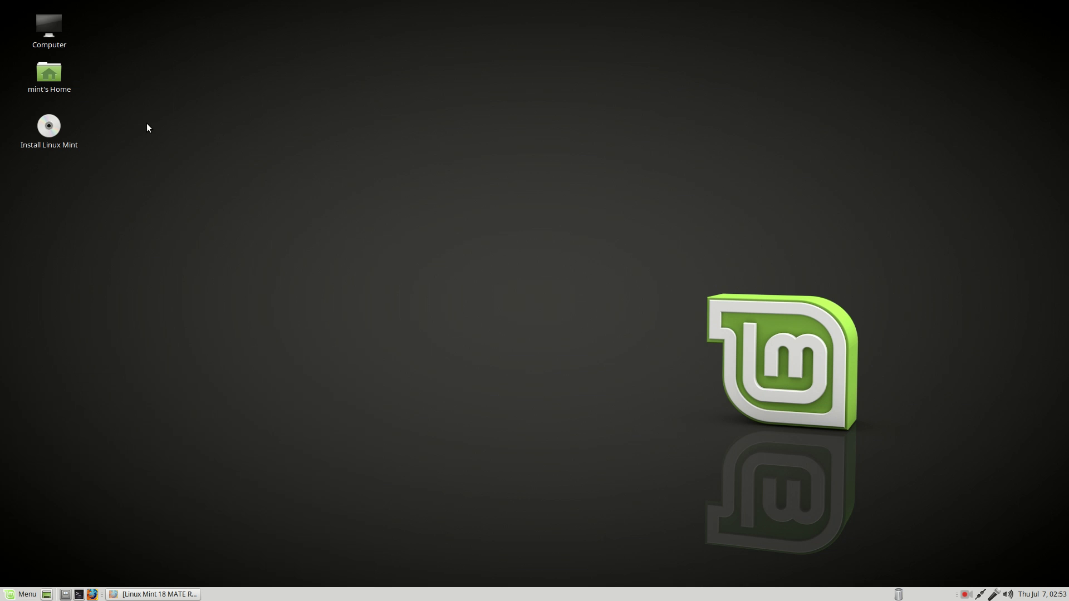
Launch the Linux Mint installer, continue past Welcome, then quit and confirm quitting.
left_click(56, 131)
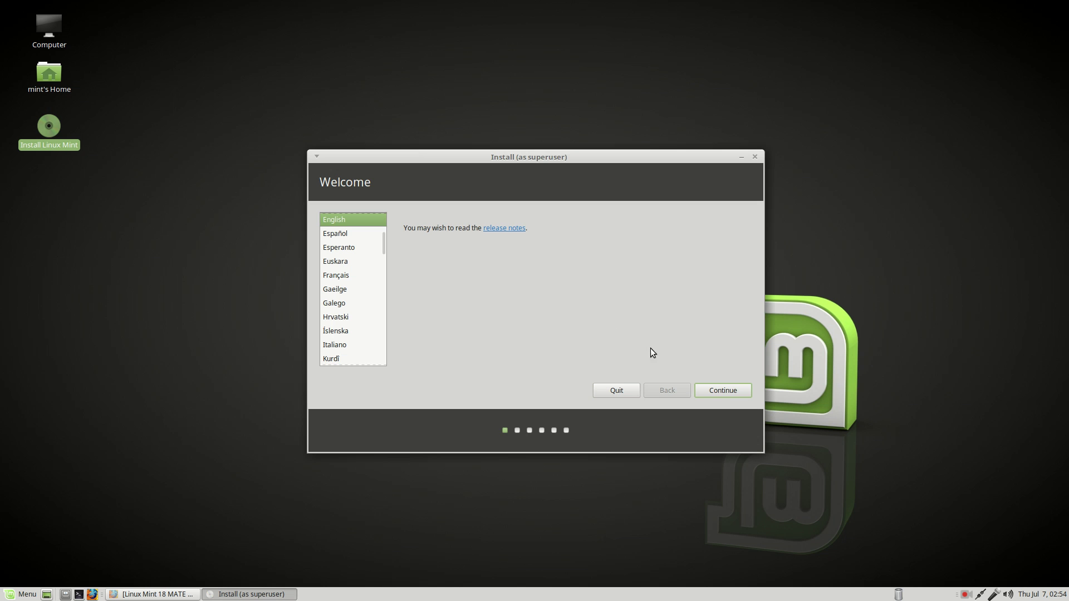
left_click(713, 390)
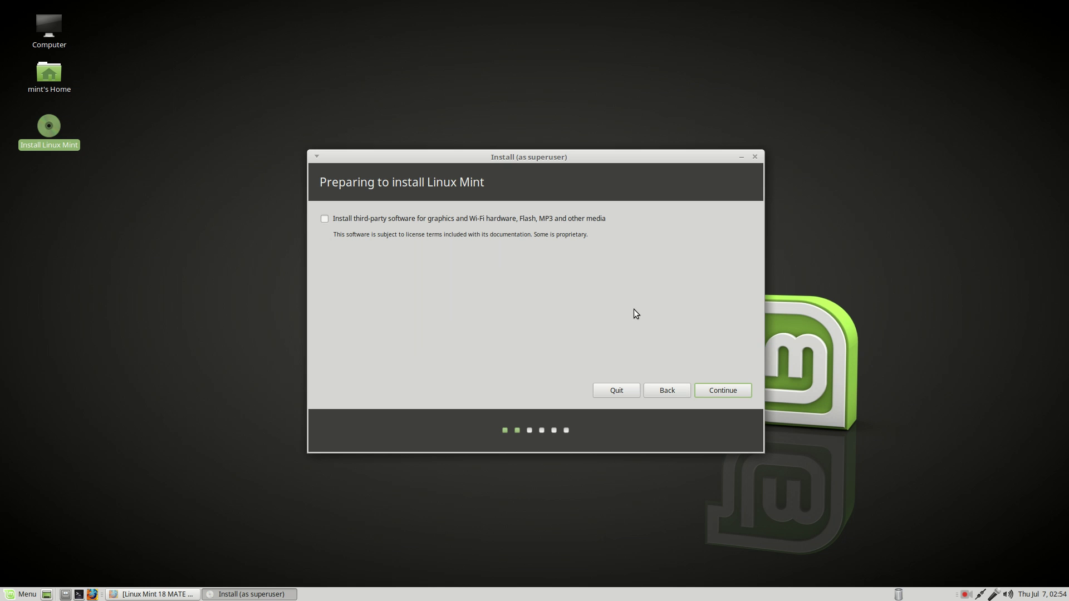
left_click(635, 390)
left_click(604, 311)
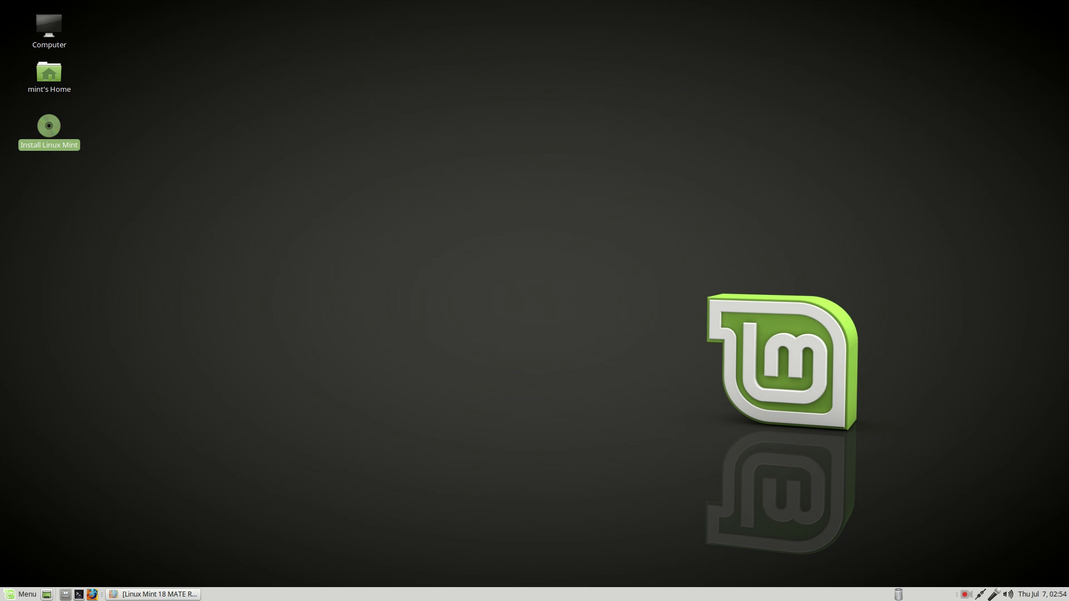
key("super")
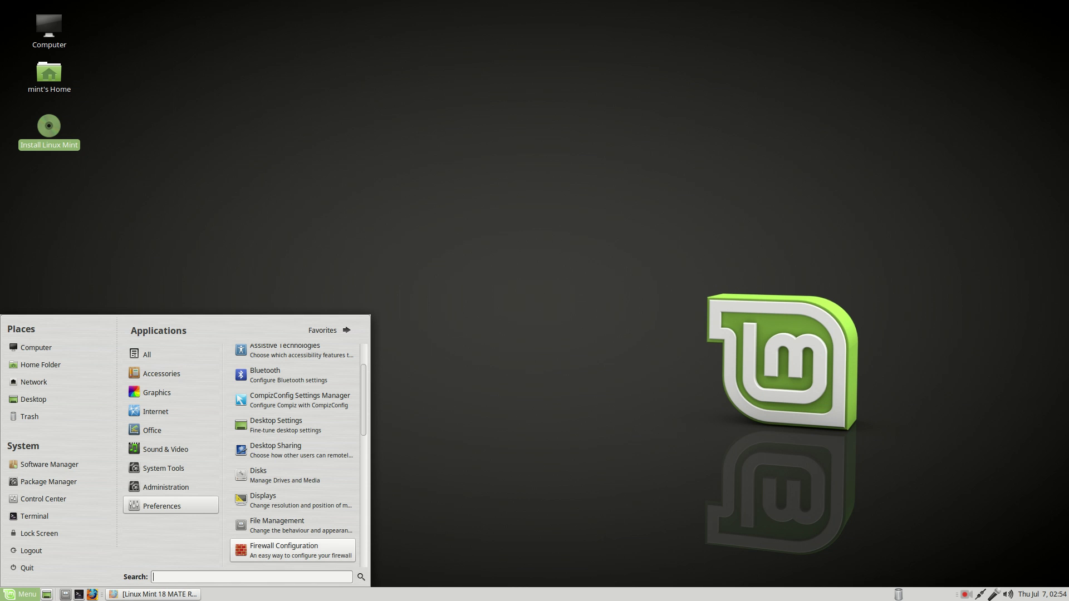
key("Escape")
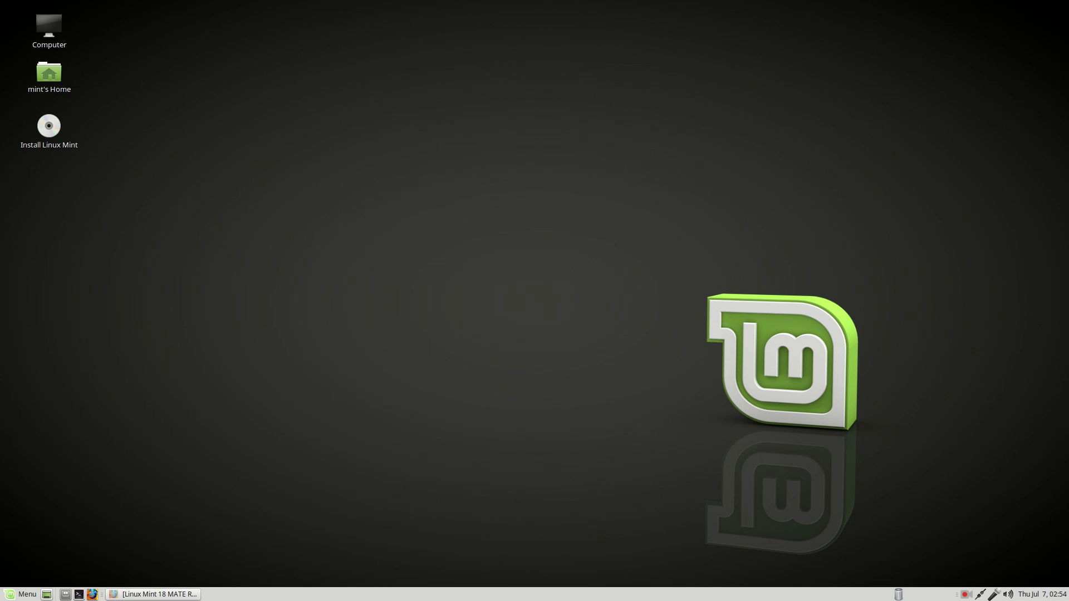
key("super")
key("Escape")
left_click(964, 595)
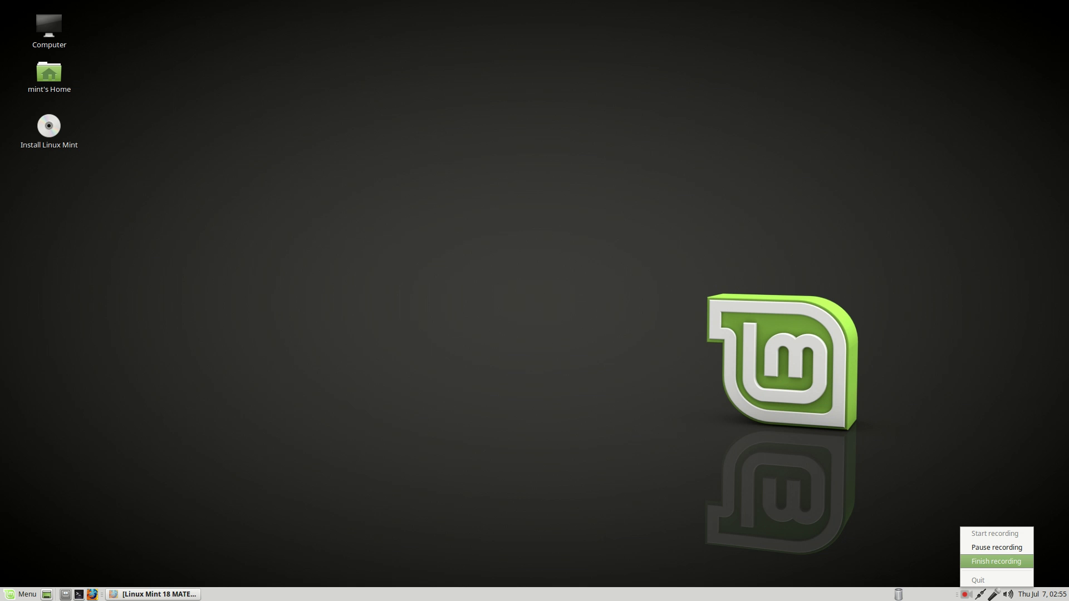